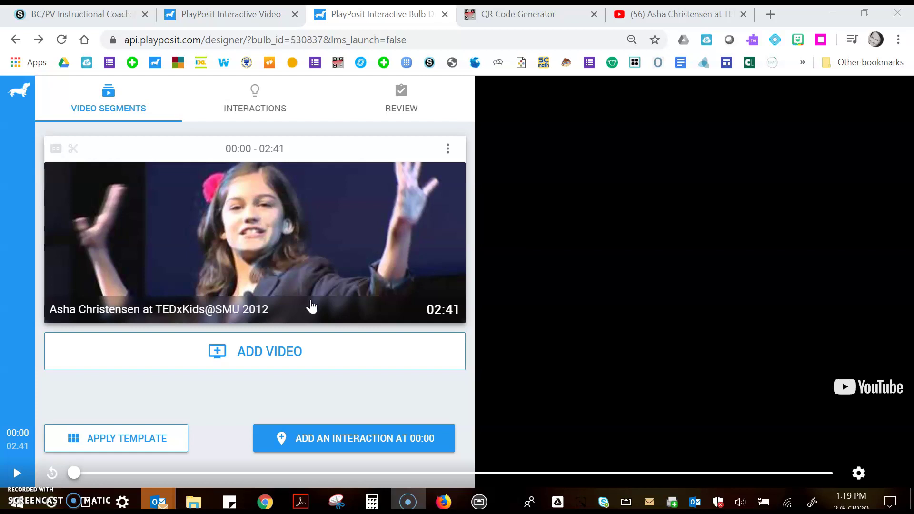
- Move the video's playback position to 00:40 and start adding an interaction there
click(75, 473)
drag(75, 473, 265, 477)
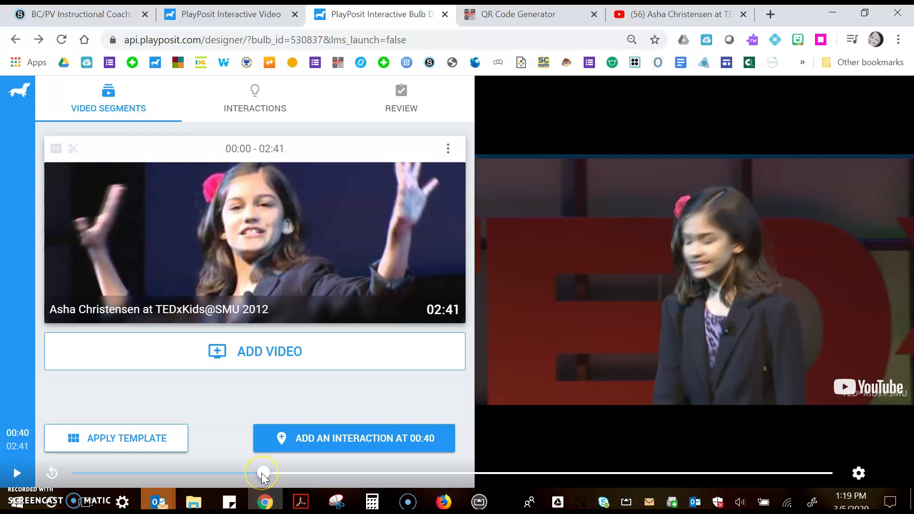
click(325, 438)
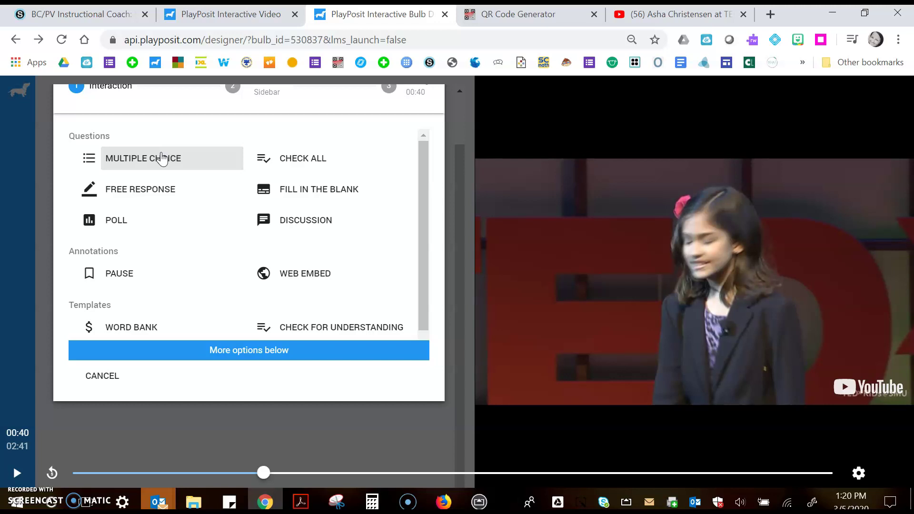
click(166, 191)
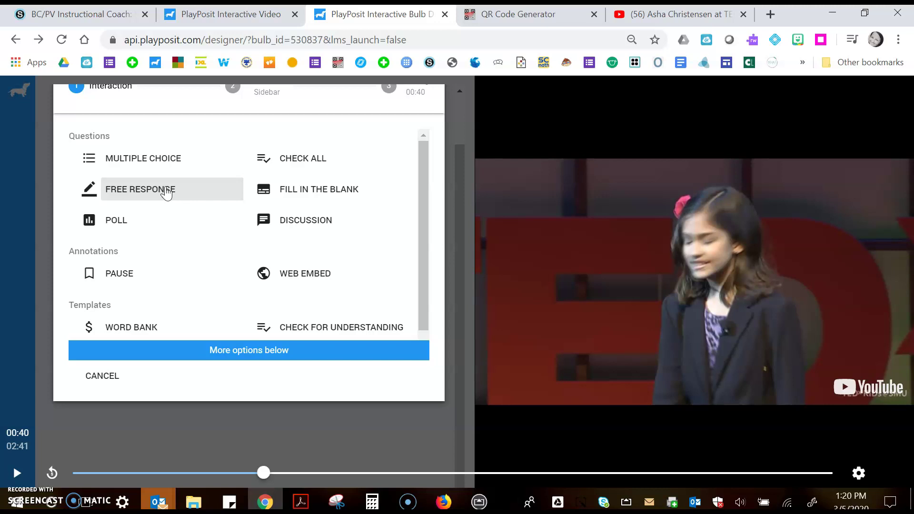
click(159, 228)
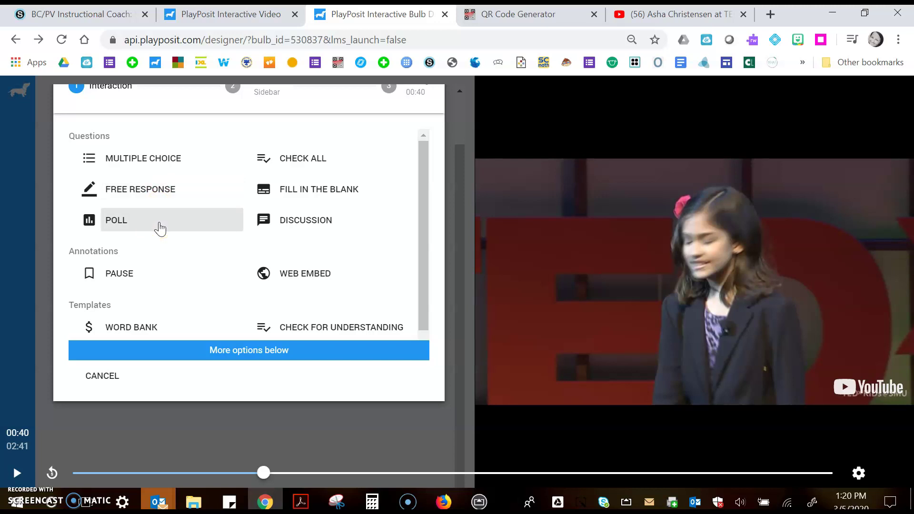
click(307, 167)
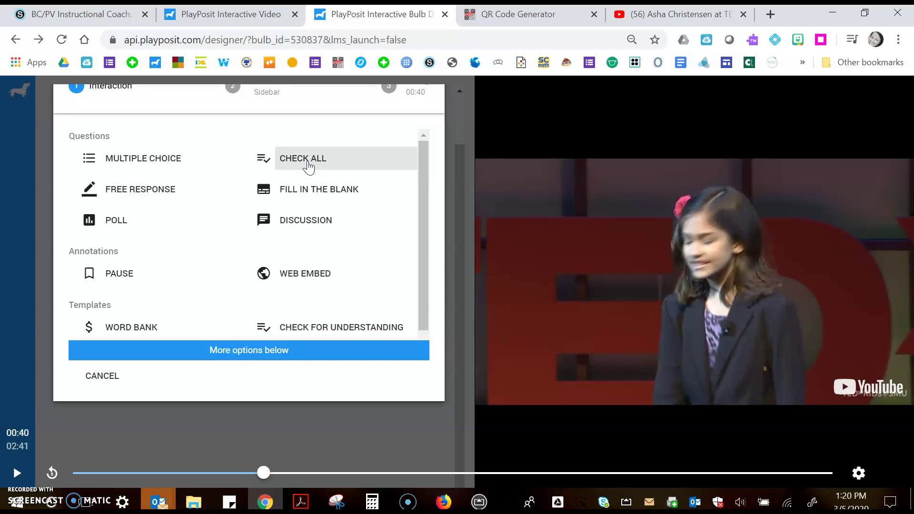
click(312, 193)
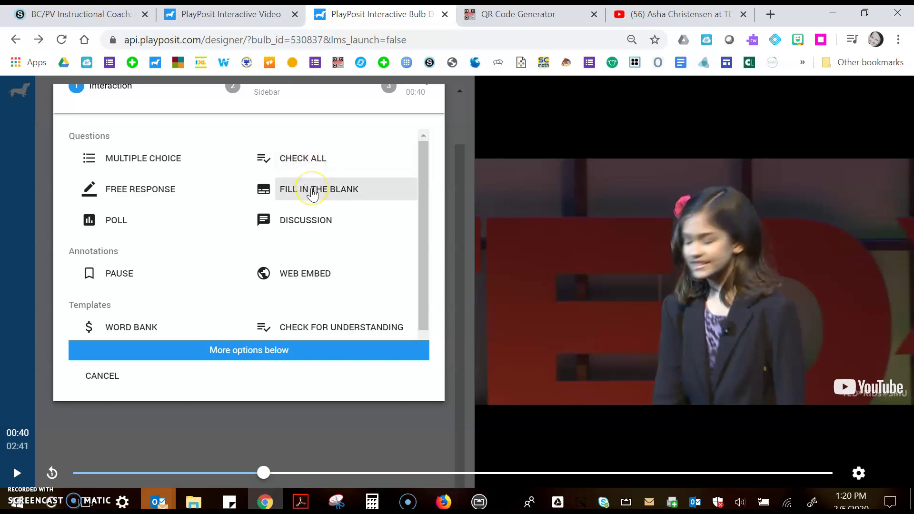
click(316, 220)
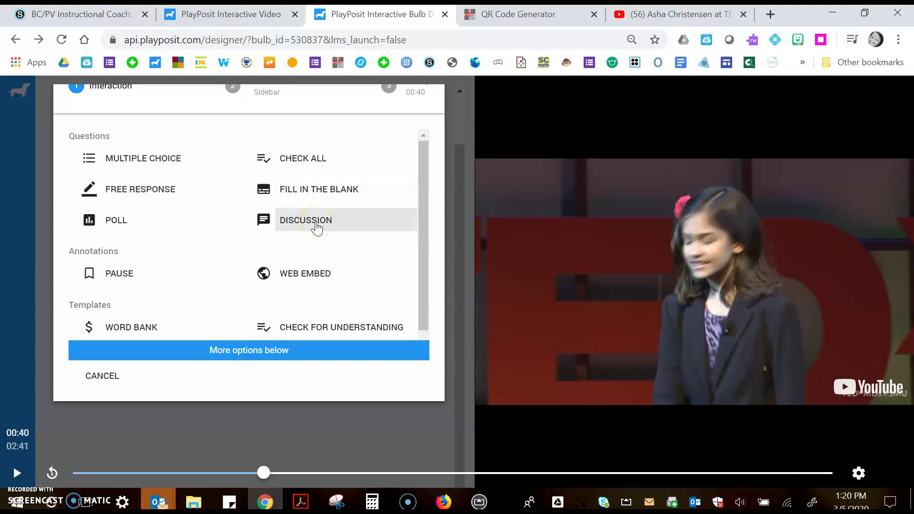
click(347, 218)
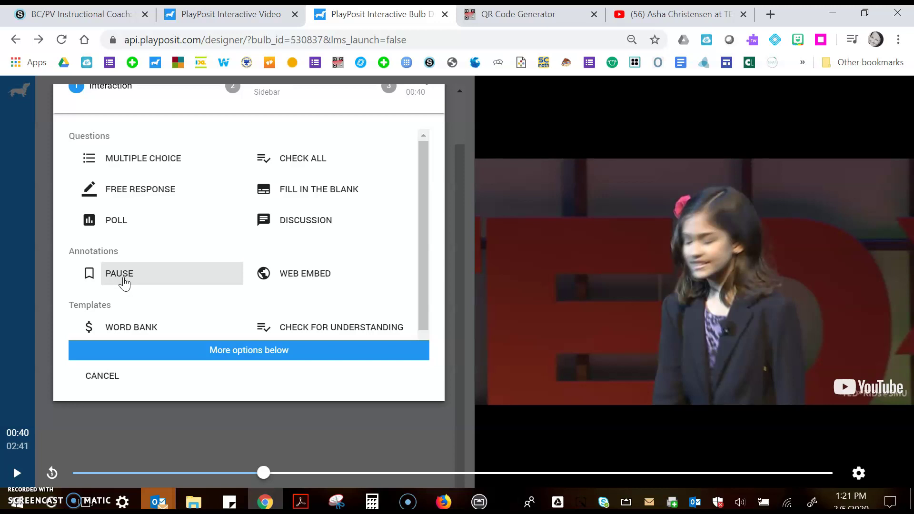
- Choose a multiple choice interaction and enter the question "Why is Asha frustrated?"
click(159, 157)
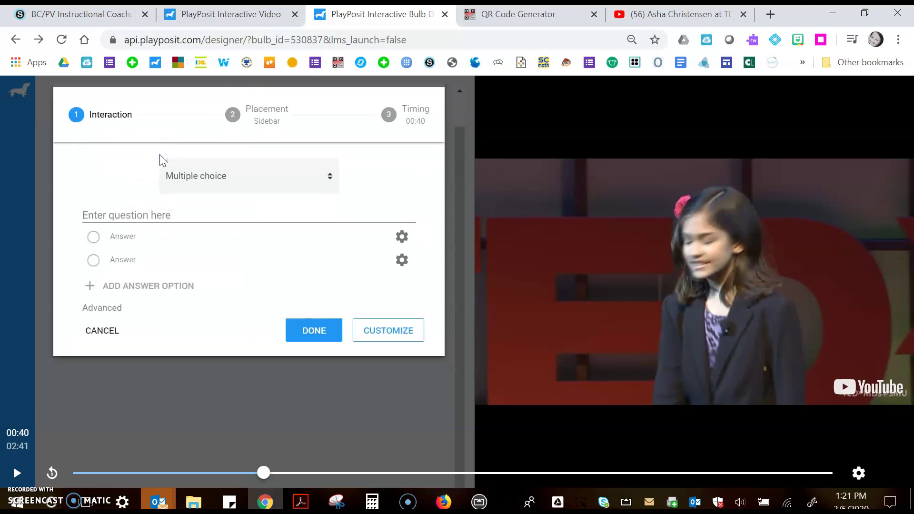
click(136, 211)
text(Why is Asha frustrated?)
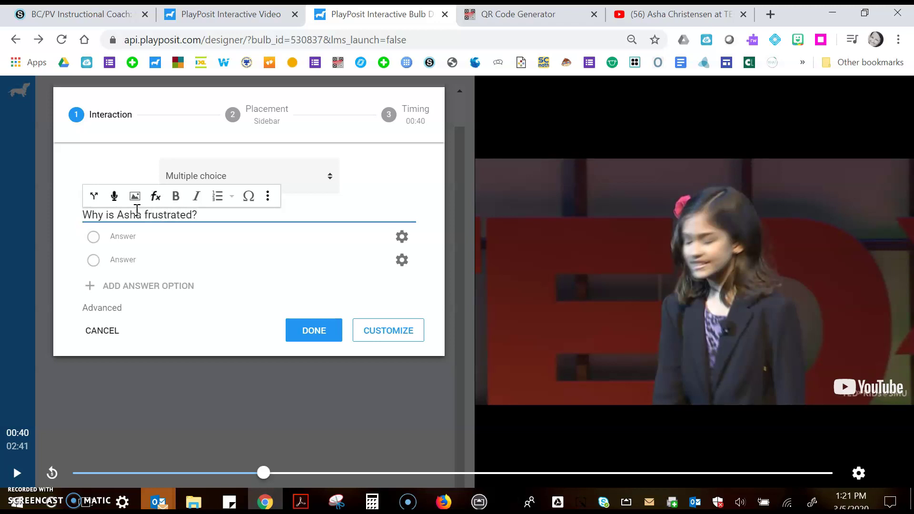
- Add the answers "She has writer's block", "She hates to write" and "Her brother is bugging her", marking the first as correct
click(120, 237)
text(She has writer's block)
click(130, 263)
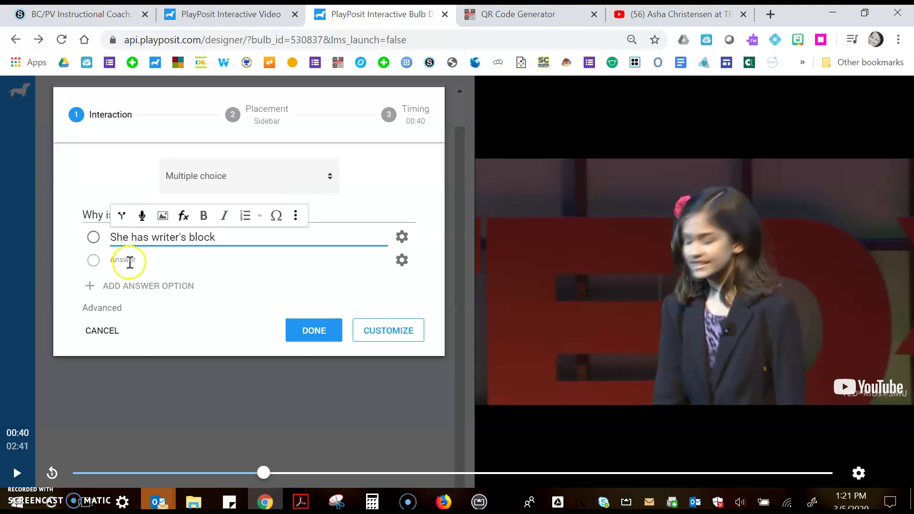
text(She hates to write)
click(125, 285)
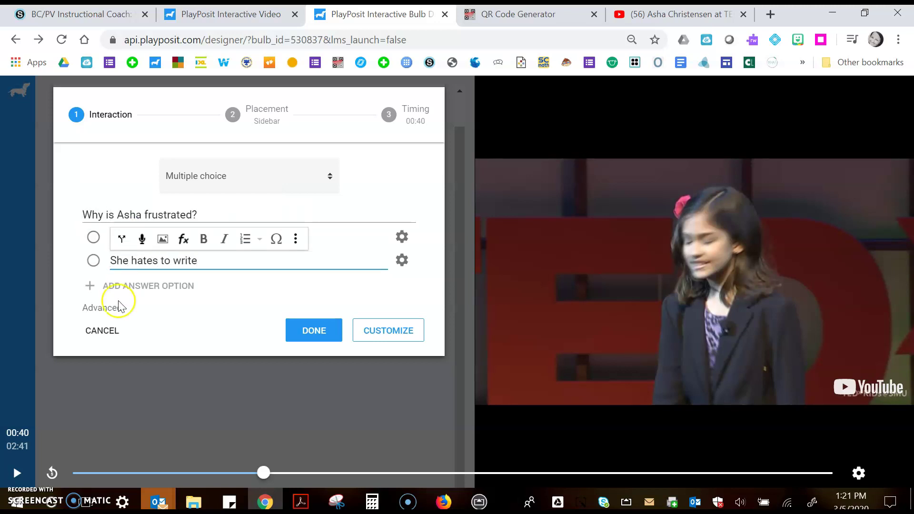
click(140, 258)
text(Her brother is bugging her)
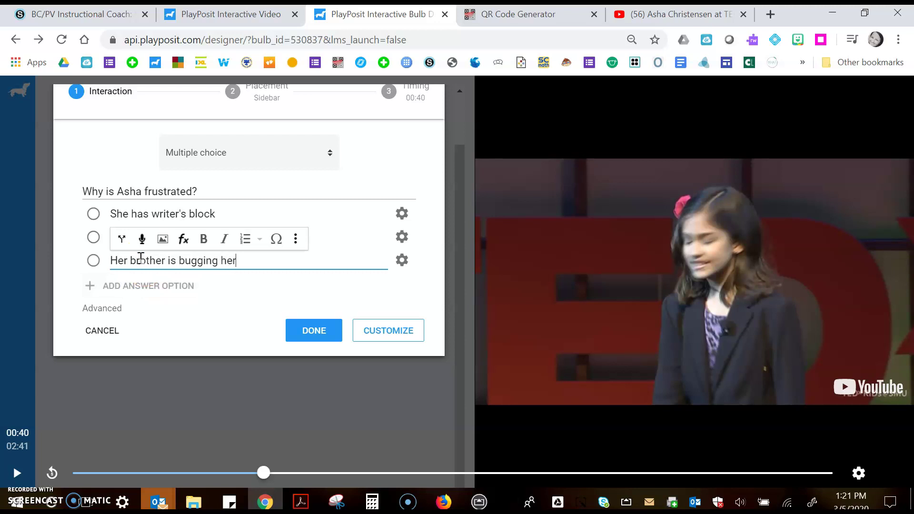
click(93, 215)
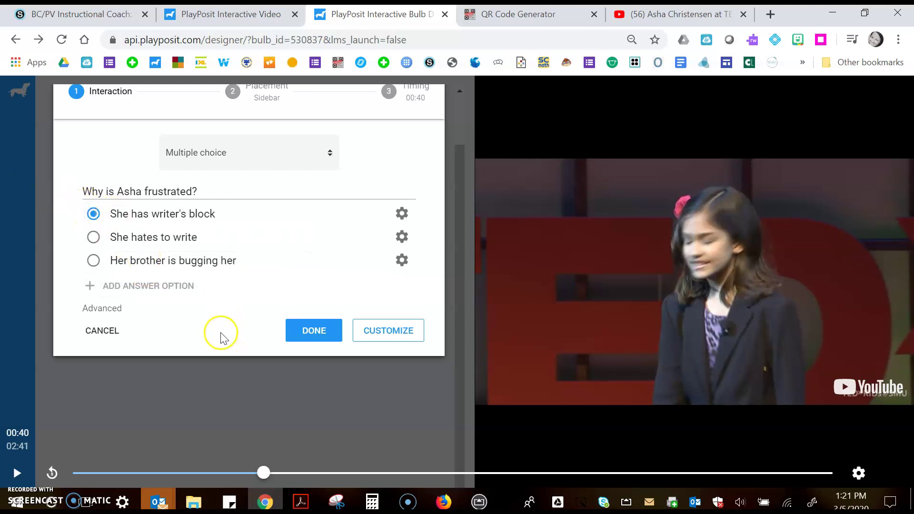
- Allow learners to rewind after reaching the multiple choice question and save the interaction
click(113, 310)
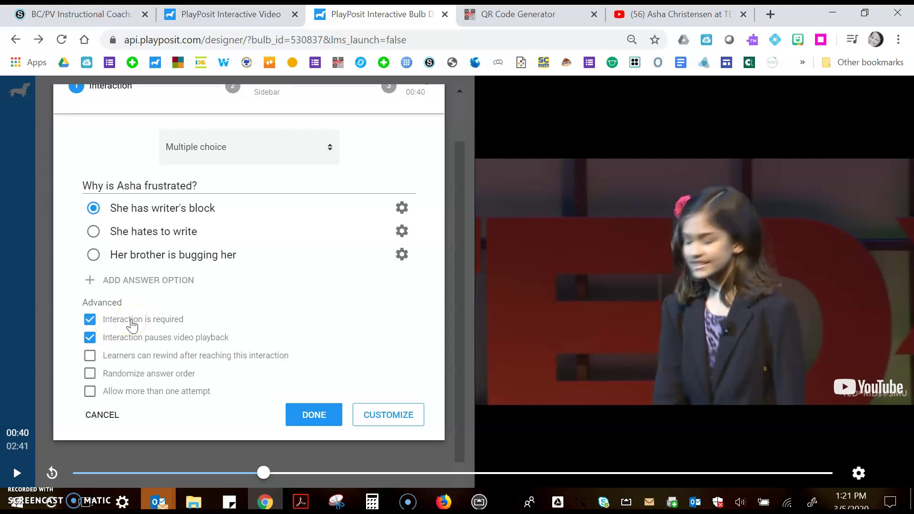
drag(132, 326, 131, 345)
click(91, 357)
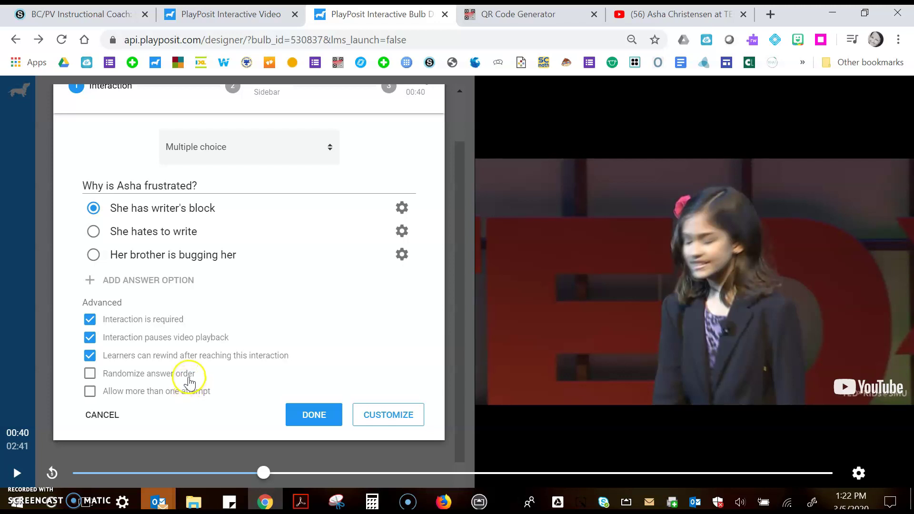
right_click(311, 423)
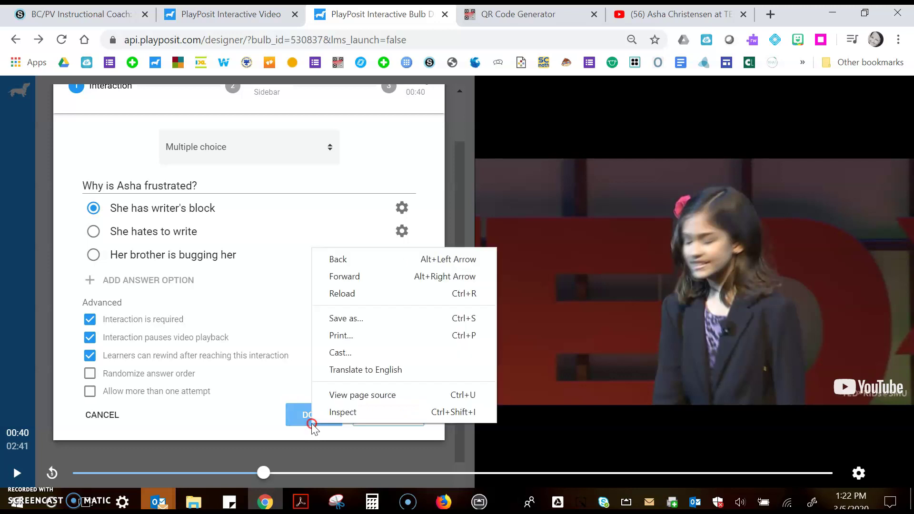
click(300, 420)
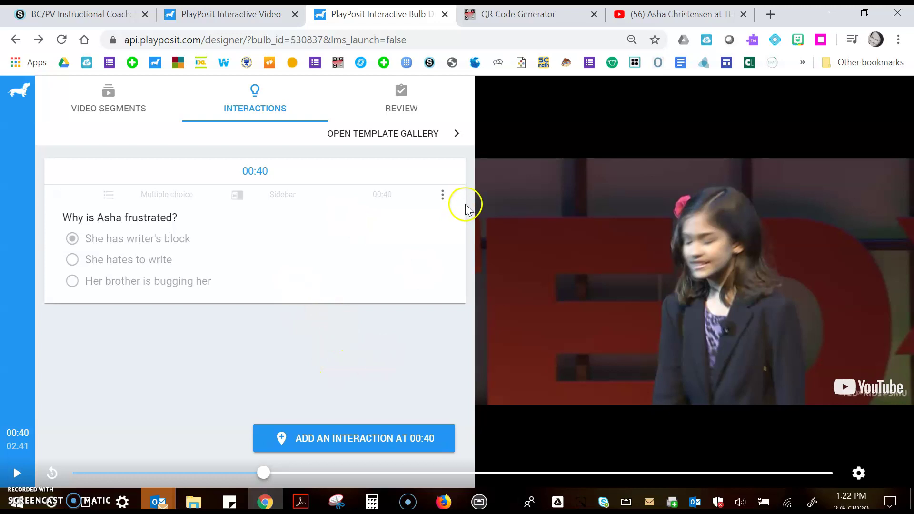
click(443, 195)
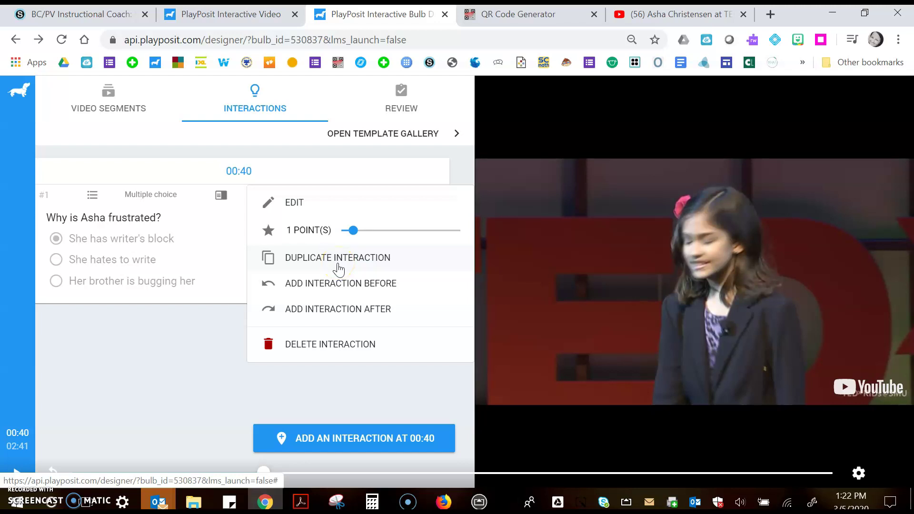
click(346, 288)
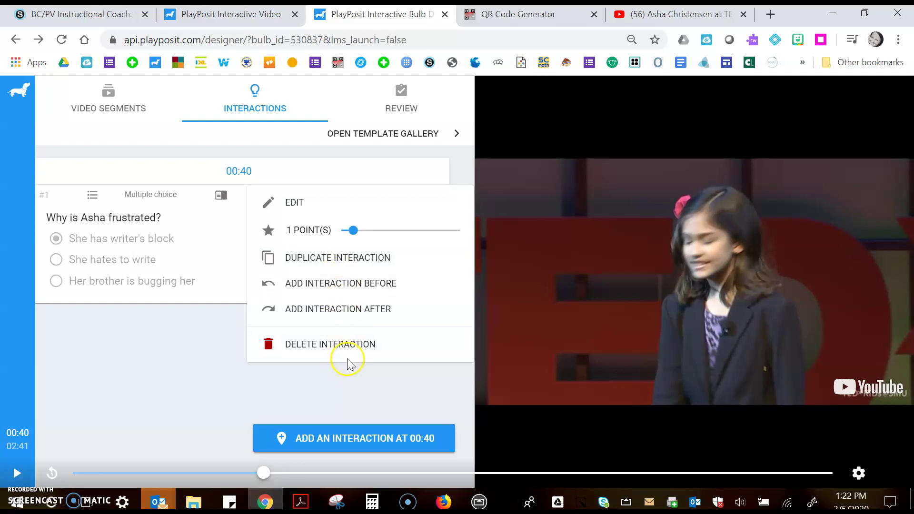
- Start a free response interaction at 01:20 in the video
click(262, 473)
drag(262, 473, 451, 474)
click(385, 438)
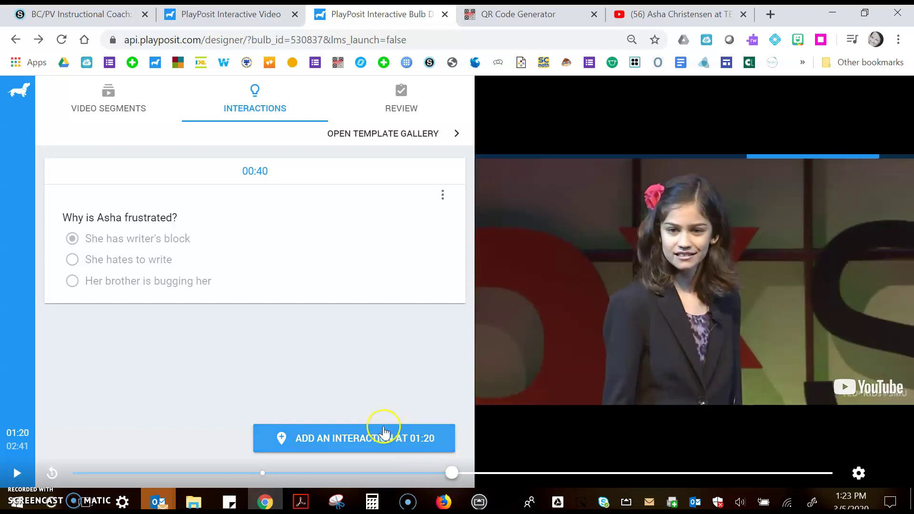
click(383, 439)
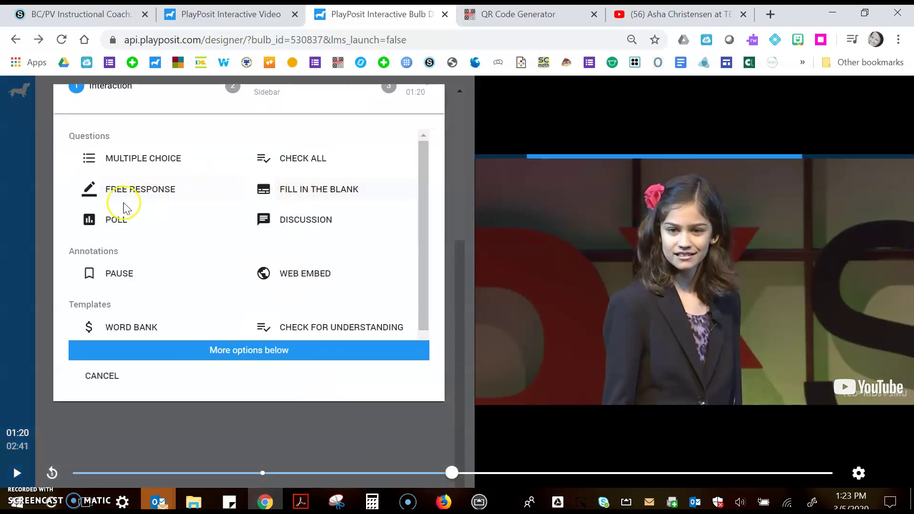
click(123, 200)
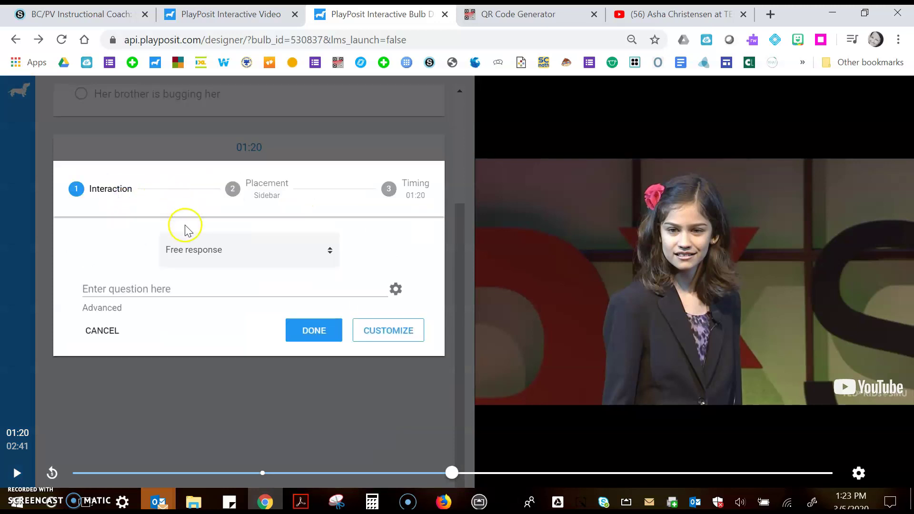
- Enter the question "What advice does she give you?", adjust its advanced options and save the interaction
click(146, 287)
text(What advice does she give you?)
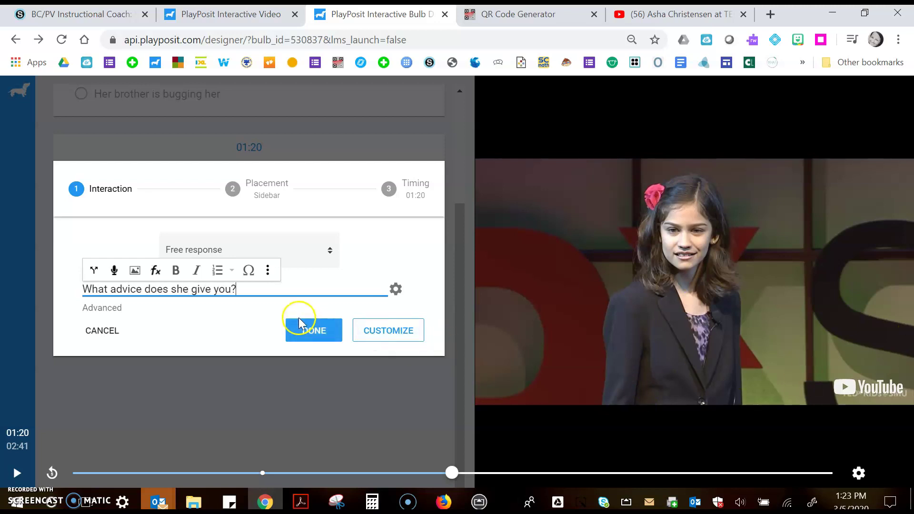
click(112, 309)
click(90, 272)
click(318, 331)
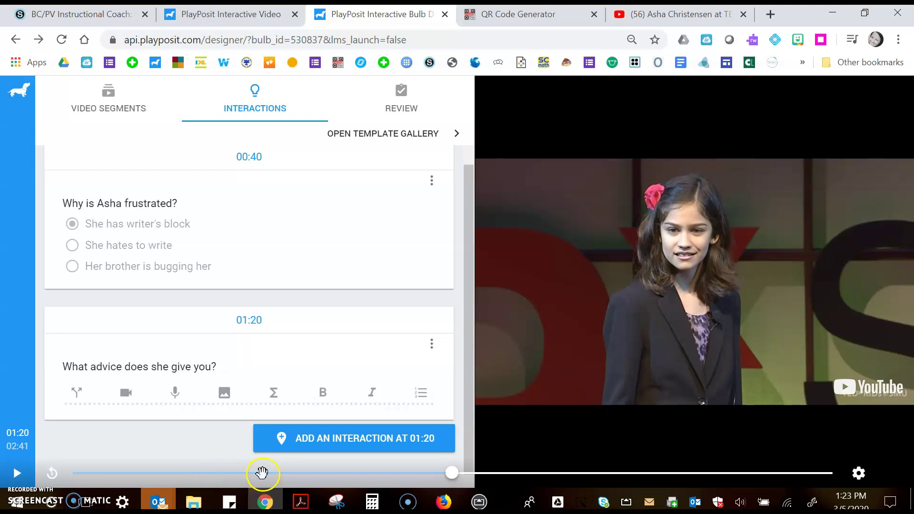
- Add a pause interaction at 02:07 with the text "Have you ever had writer's block? What did you do?"
drag(455, 473, 672, 473)
click(359, 439)
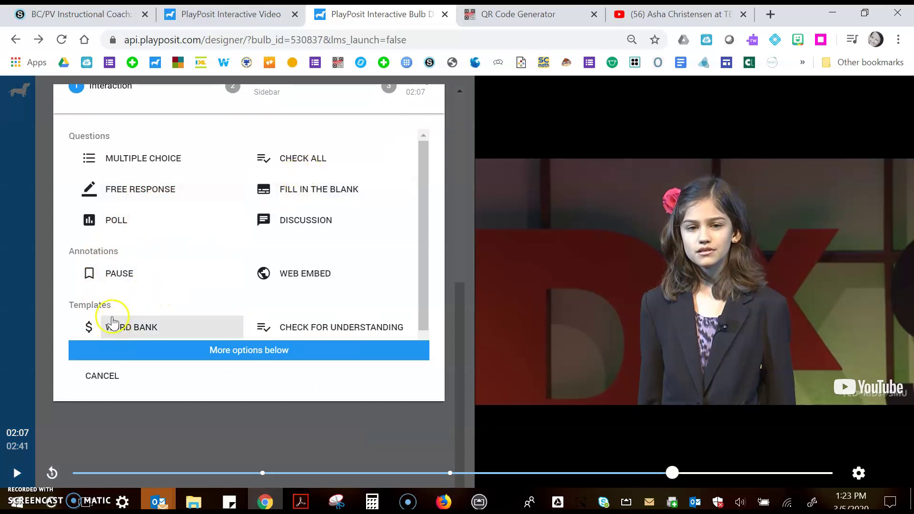
click(117, 272)
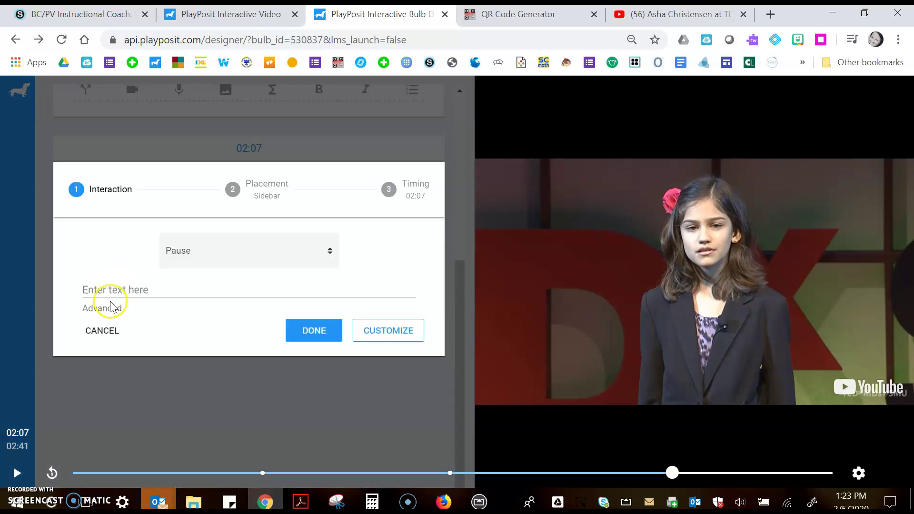
click(112, 289)
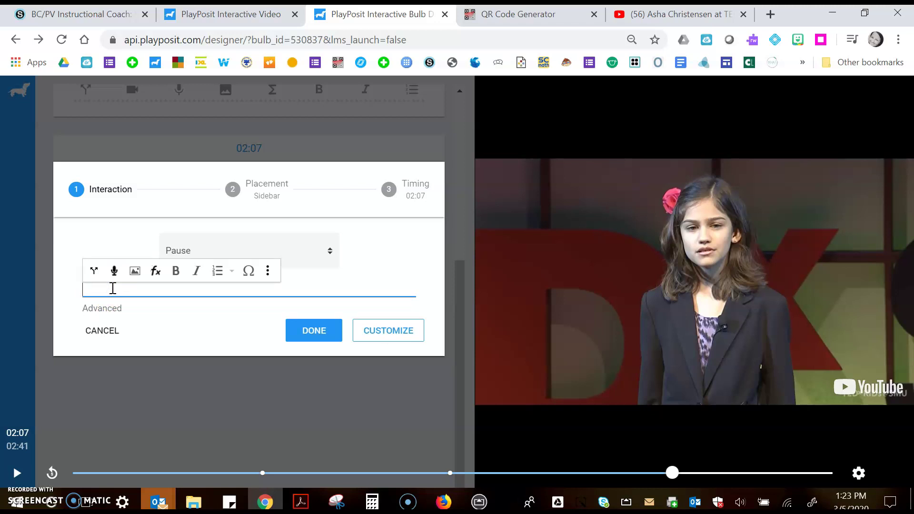
text(Have you ever had W)
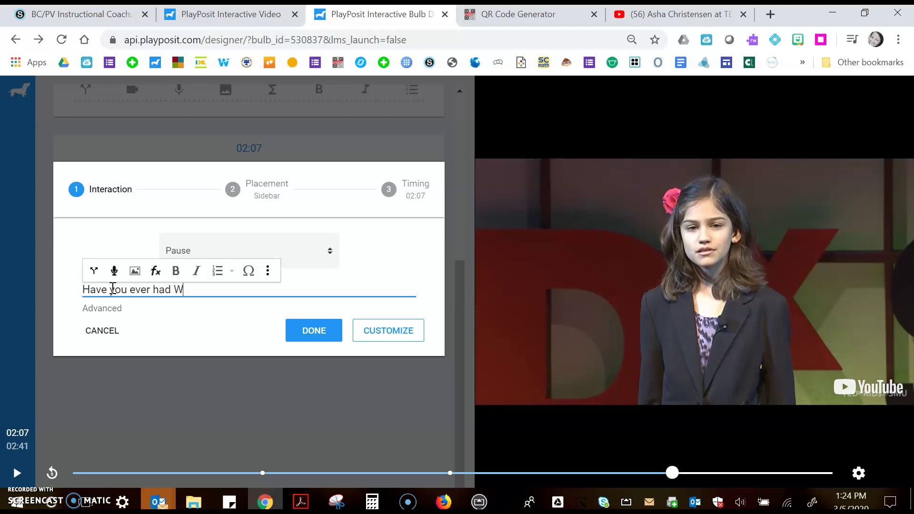
key(BackSpace)
text(writer's block? What did you do?)
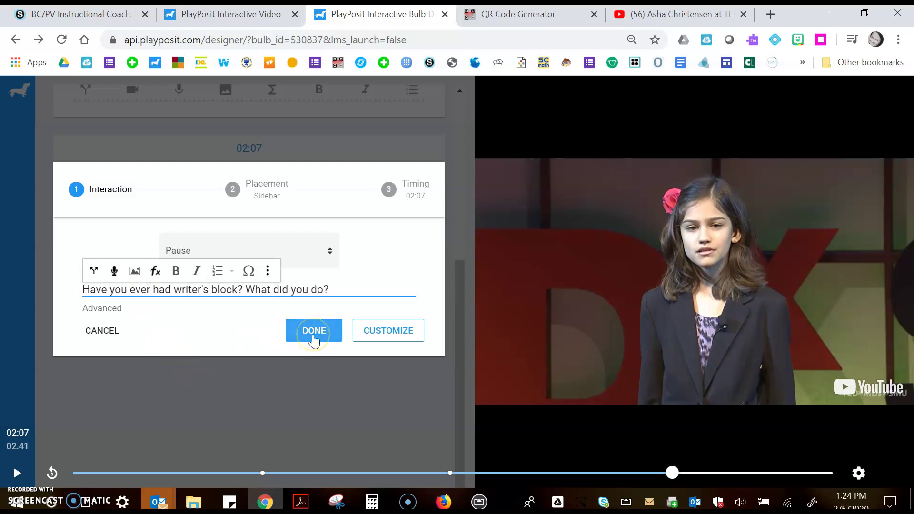
- Allow learners to rewind after reaching the pause interaction and save it
click(115, 309)
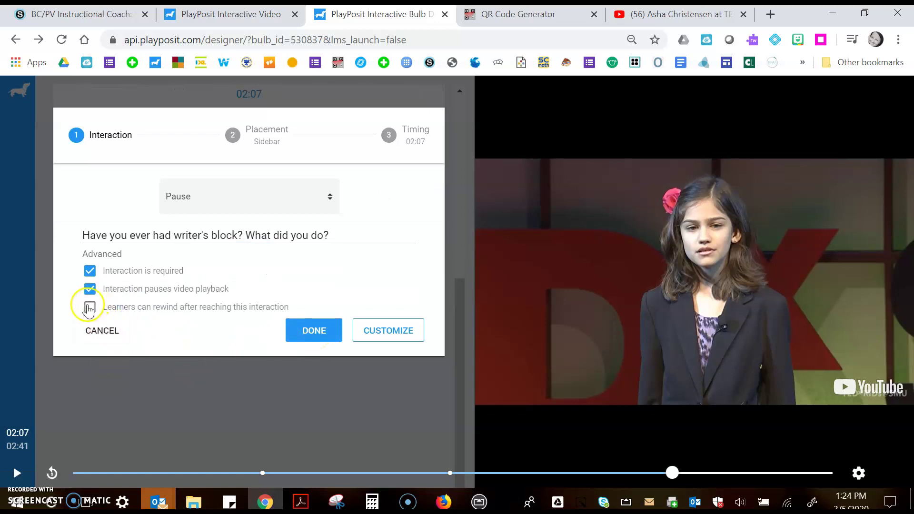
click(89, 308)
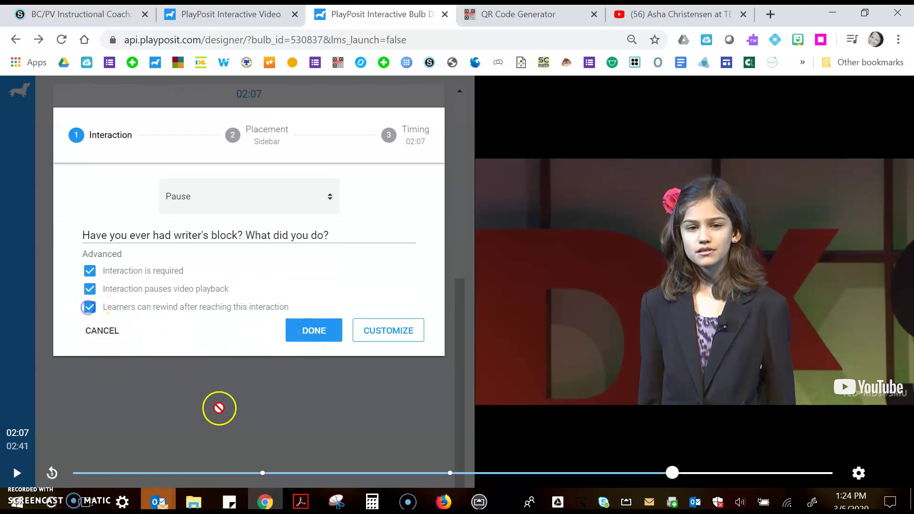
click(302, 339)
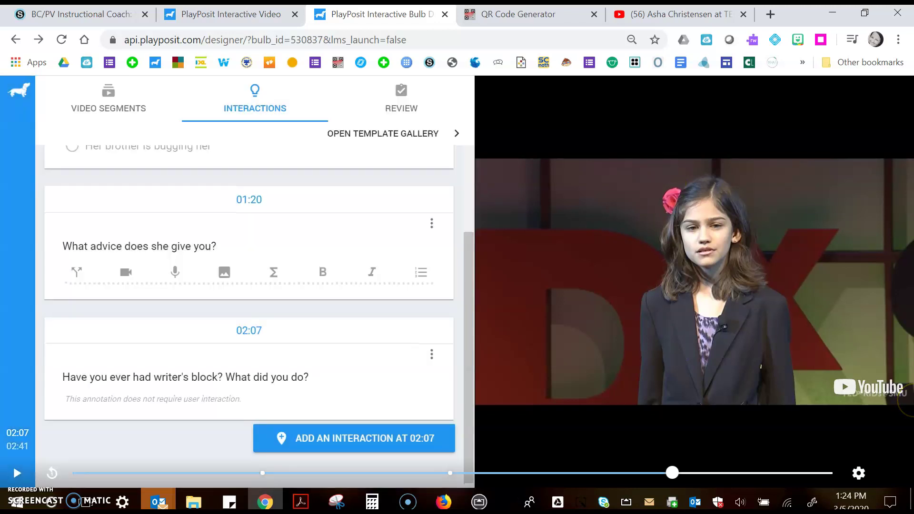
- Go to the bulb's review settings and open a preview of the interactive video
scroll(236, 255, up, 4)
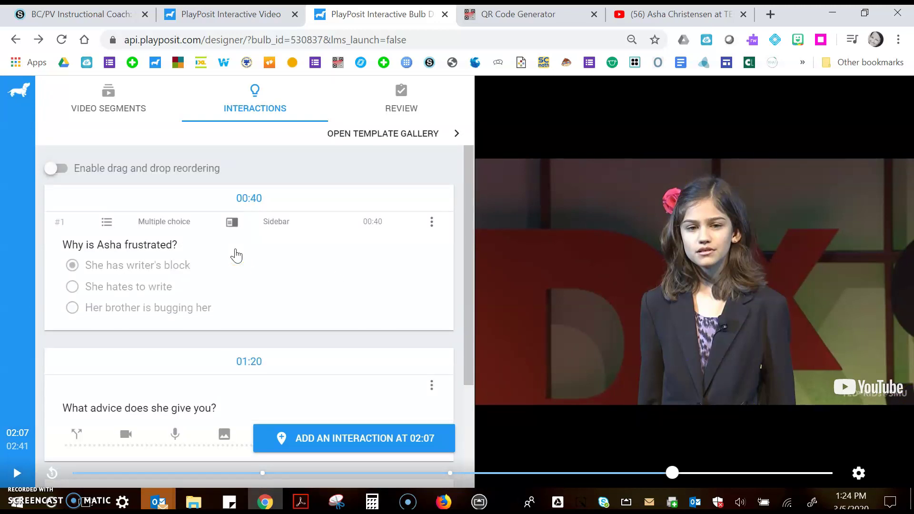
click(410, 106)
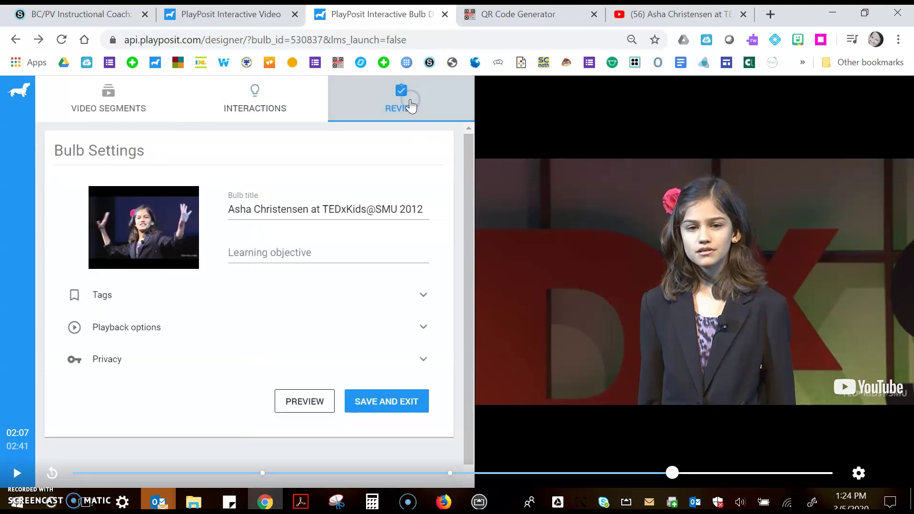
click(310, 403)
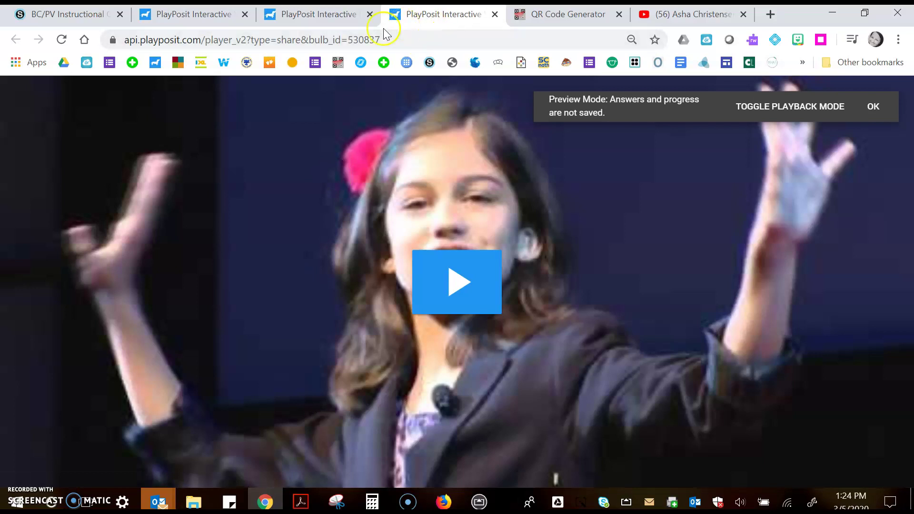
- Copy the preview page's link and paste it as free text into the QR Code Generator site to create a QR code
click(392, 42)
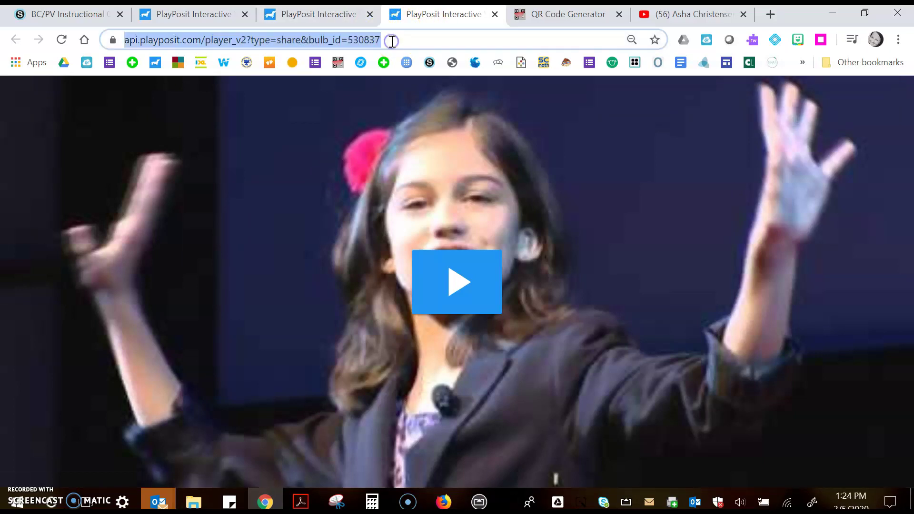
right_click(392, 42)
click(404, 90)
click(547, 17)
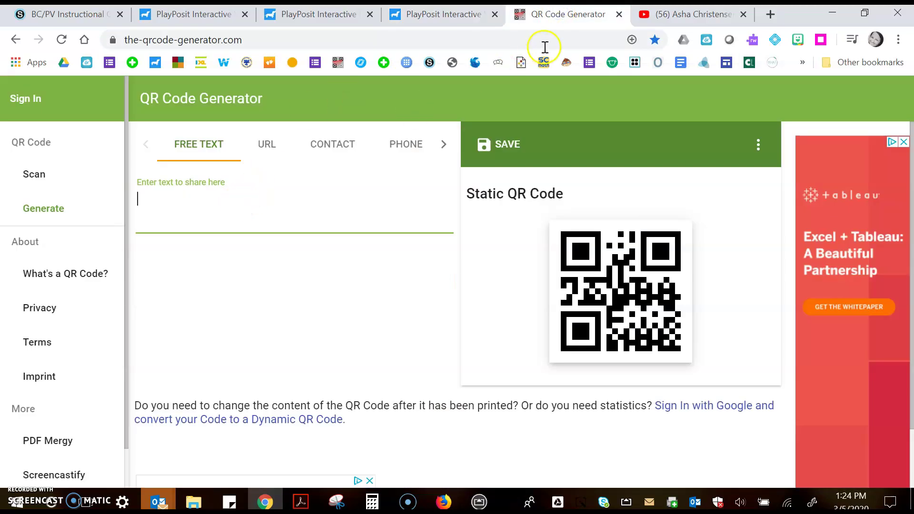
right_click(209, 196)
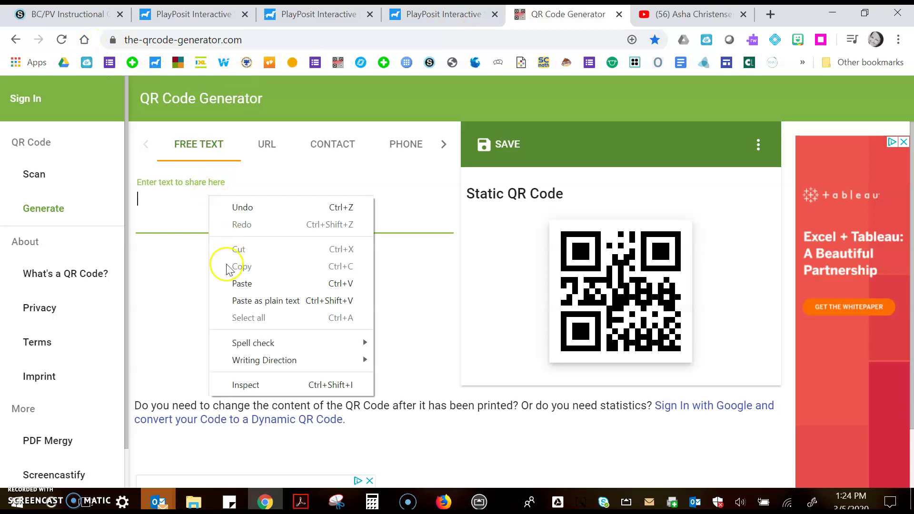
click(224, 283)
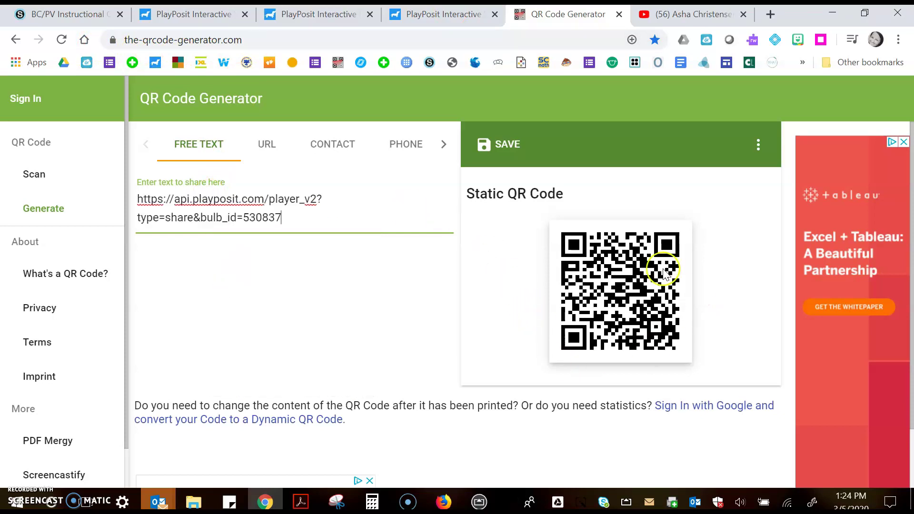